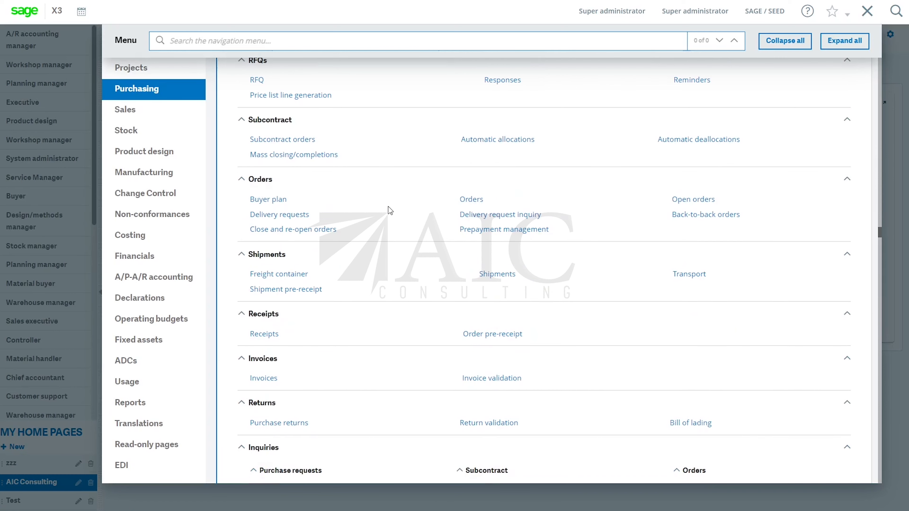
# Open the purchase Invoices function with the ALL Full entry transaction and start a new invoice
pyautogui.click(264, 378)
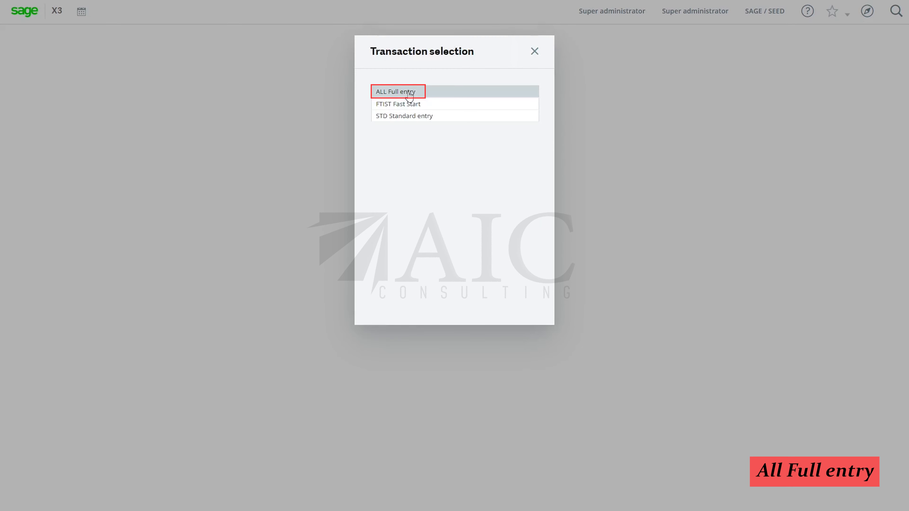
pyautogui.click(409, 94)
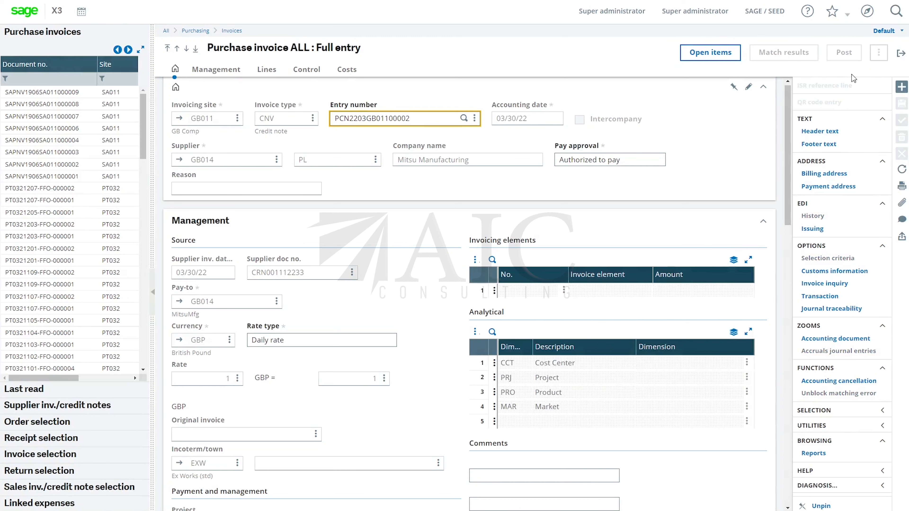
pyautogui.click(903, 87)
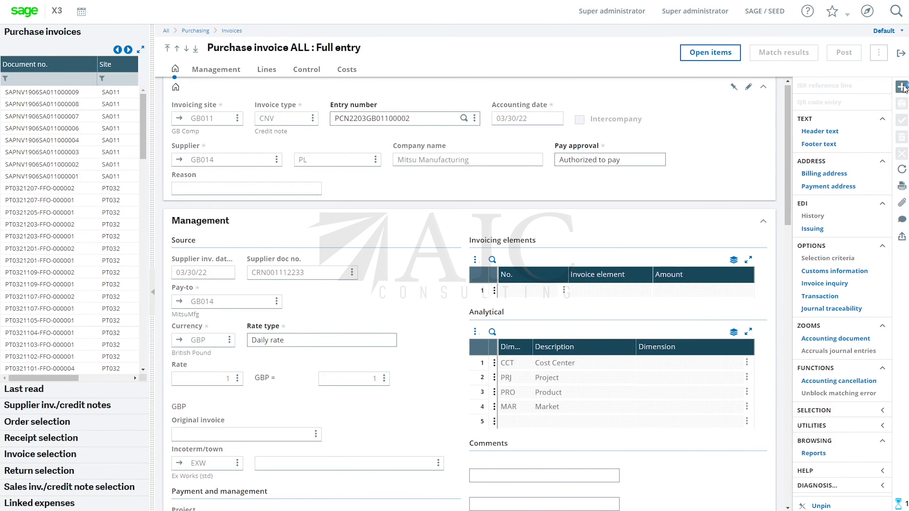
# Set the new invoice's invoicing site to ZA011 and its invoice type to ZAINV
pyautogui.write('za')
pyautogui.write('011')
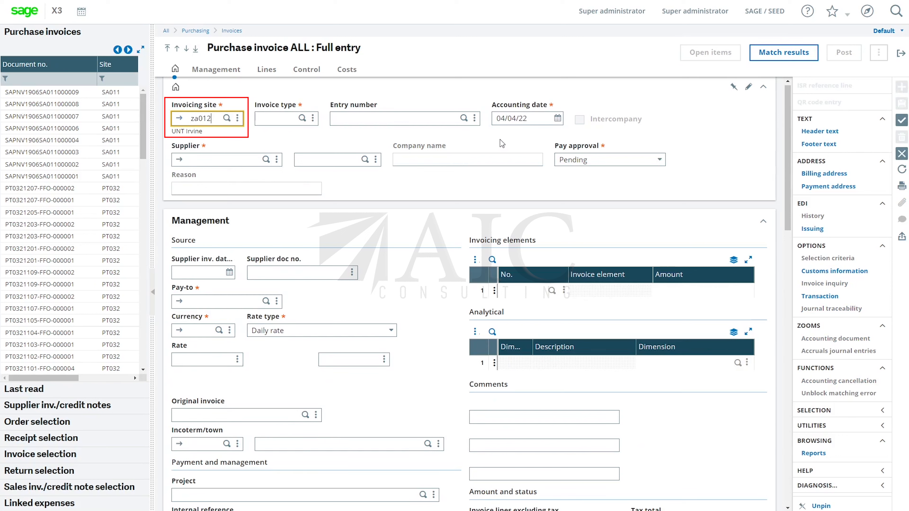
pyautogui.click(302, 120)
pyautogui.click(302, 118)
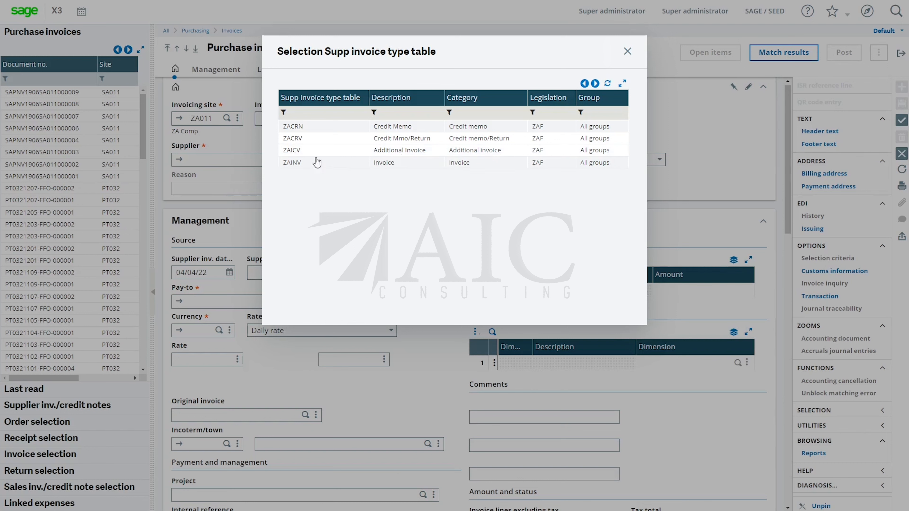
pyautogui.click(289, 165)
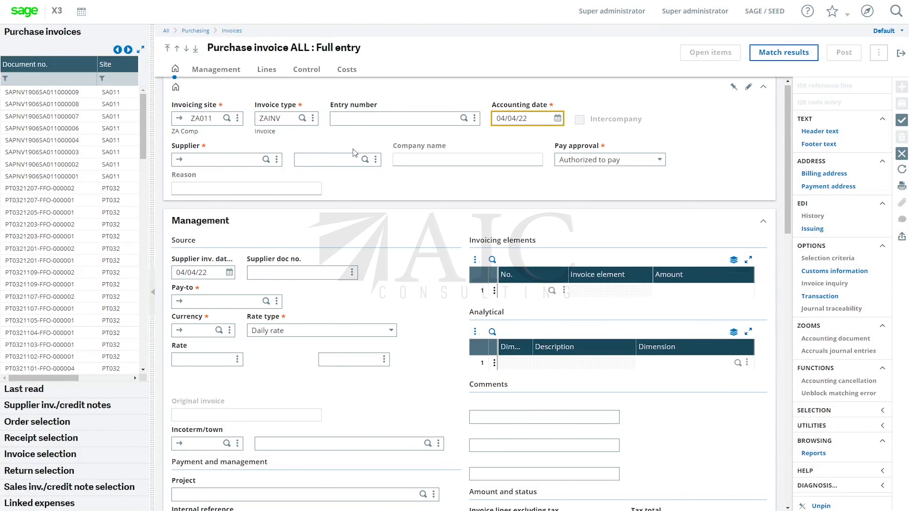
# Enter ZA056 as the invoice's supplier
pyautogui.click(237, 160)
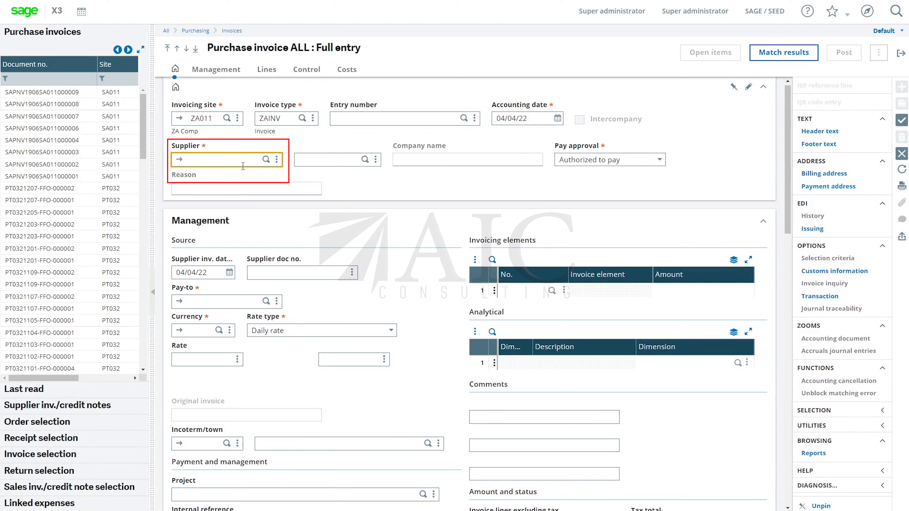
pyautogui.write('ZA056')
pyautogui.press('Tab')
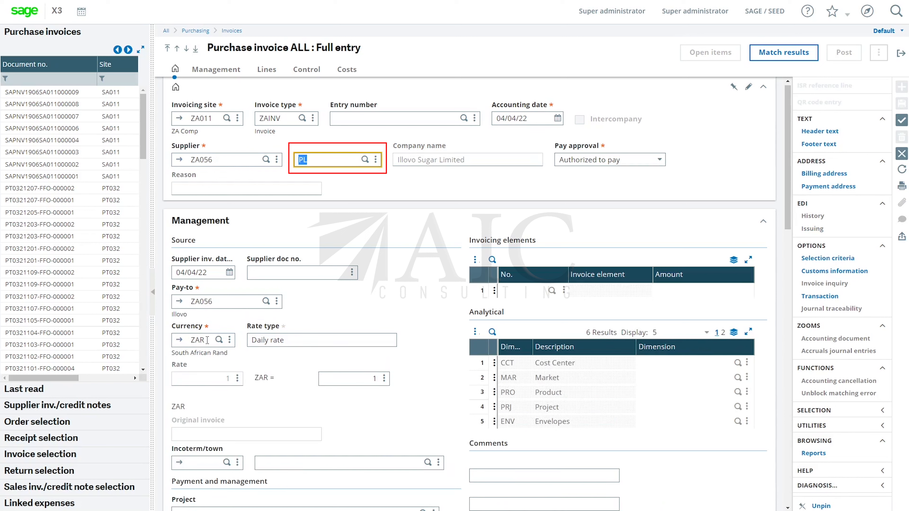
# Examine the lines available to invoice on the supplier's purchase order and on its two receipts
pyautogui.click(50, 426)
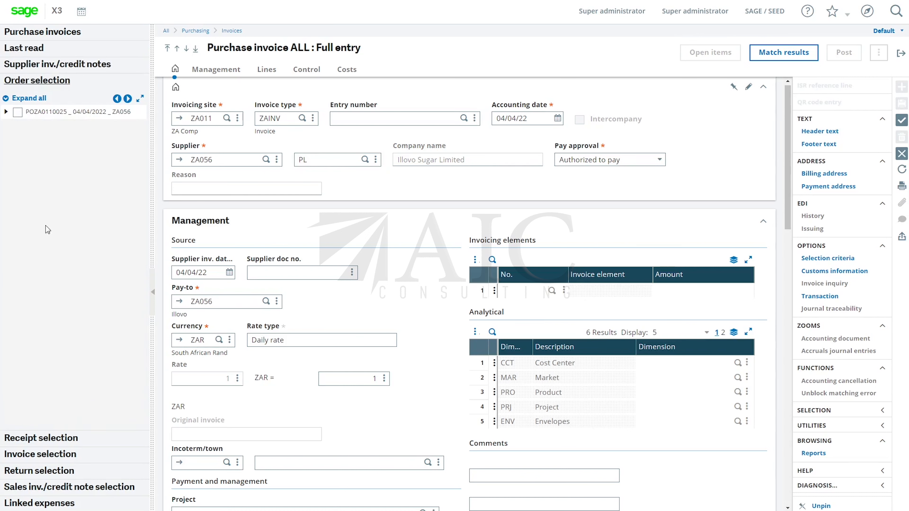
pyautogui.click(6, 111)
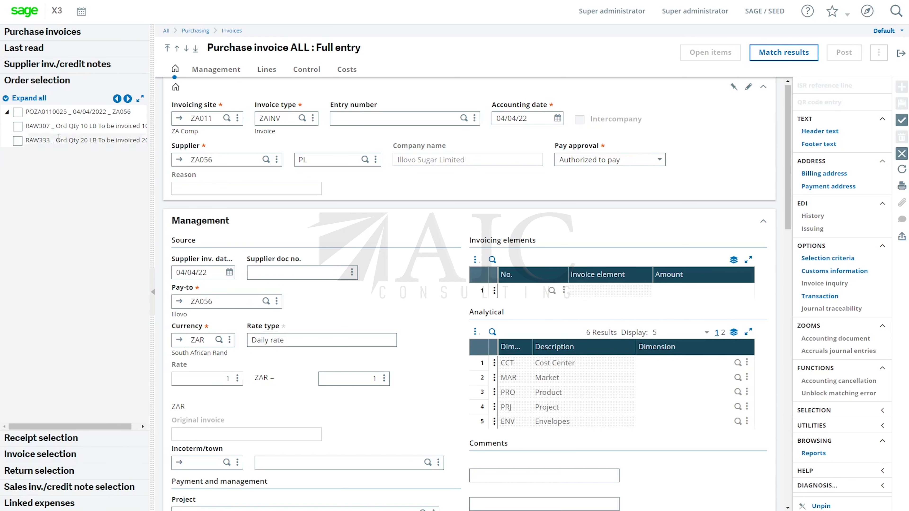
pyautogui.click(41, 443)
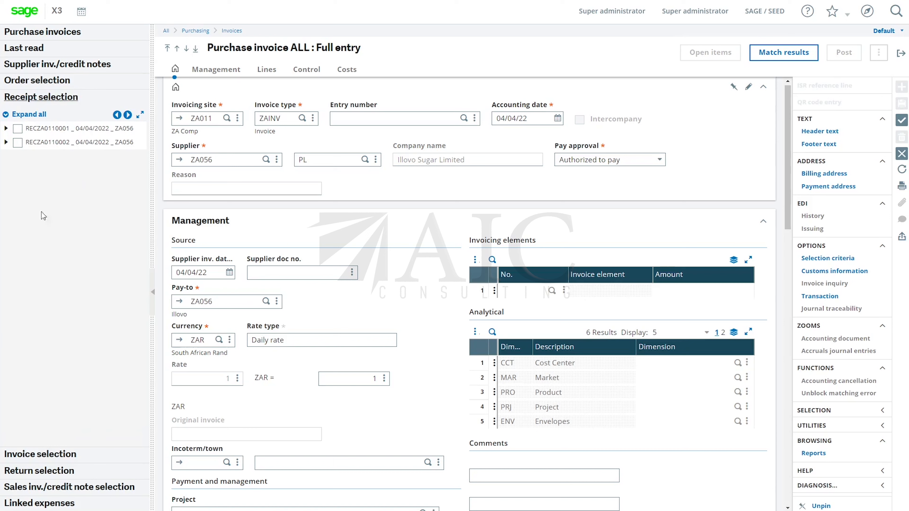
pyautogui.click(6, 128)
pyautogui.click(6, 171)
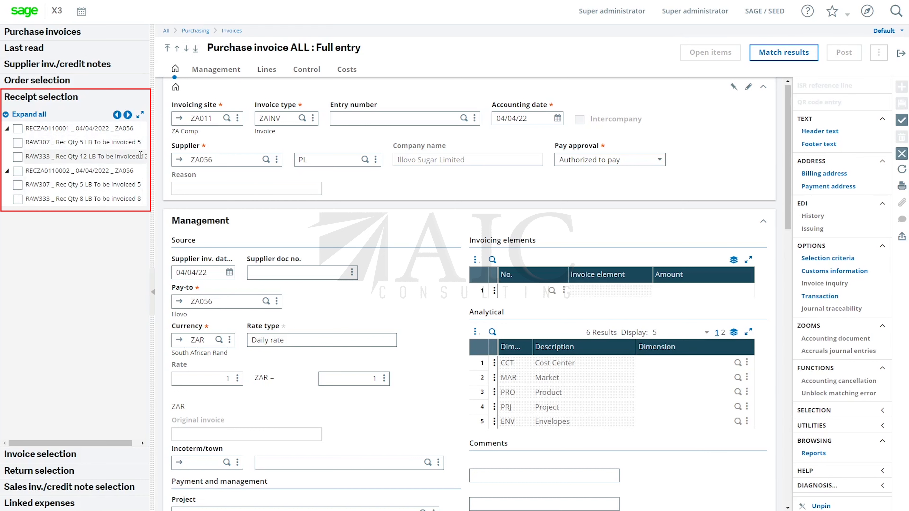
# Include all lines of receipts RECZA0110001 and RECZA0110002 in the invoice
pyautogui.moveTo(152, 142); pyautogui.dragTo(185, 142)
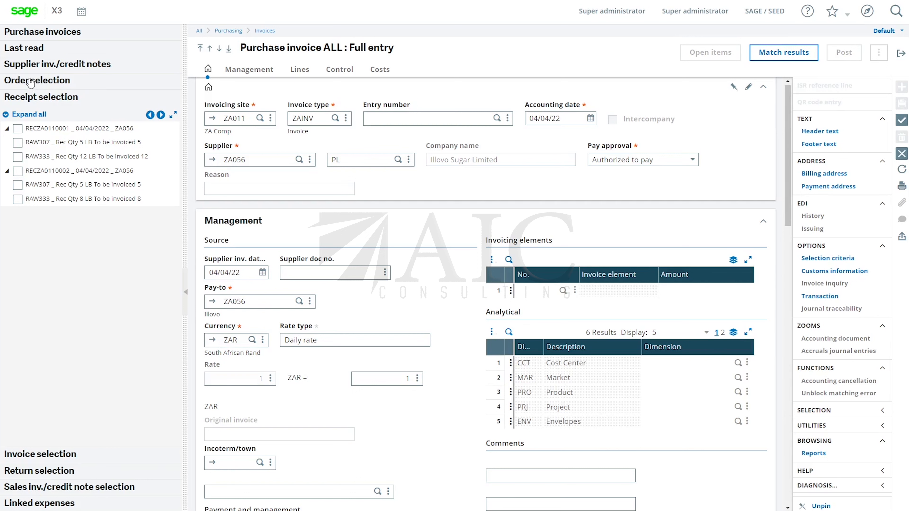
pyautogui.click(17, 131)
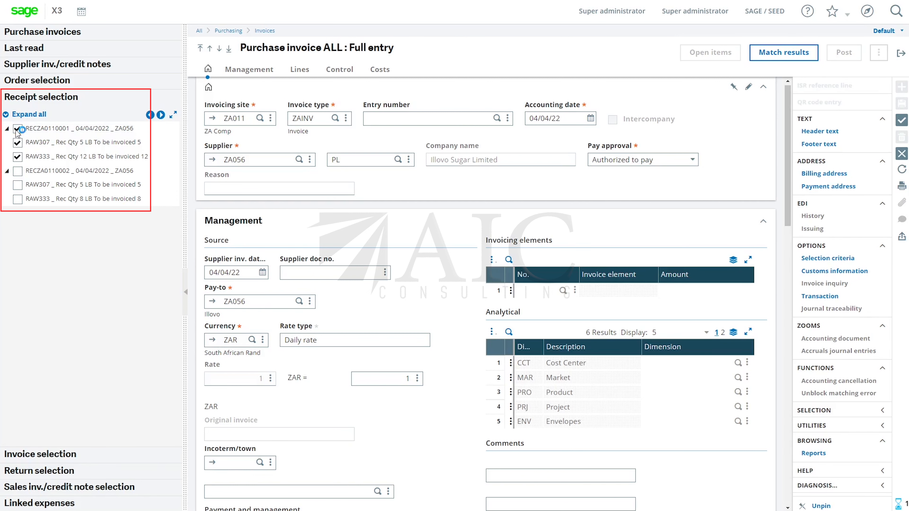
pyautogui.click(18, 171)
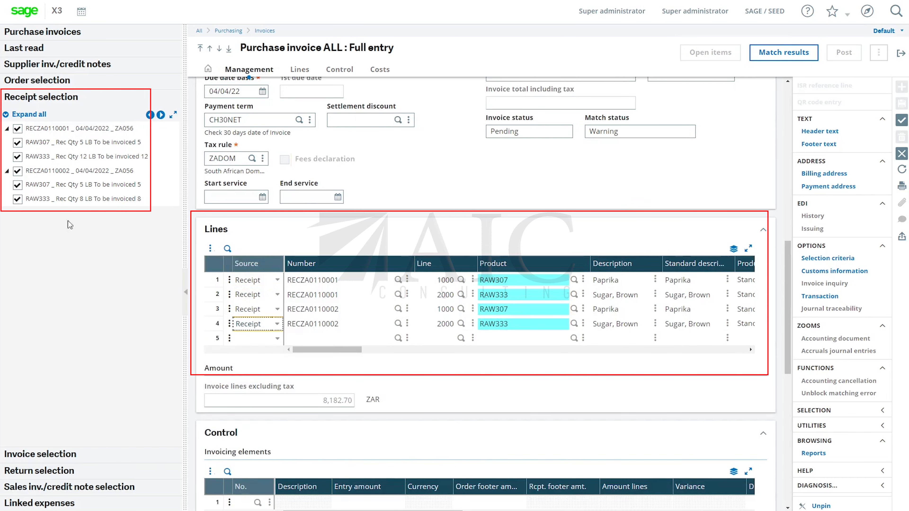
# Enter suptestinv00123545 as the supplier document number and create the invoice
pyautogui.click(903, 121)
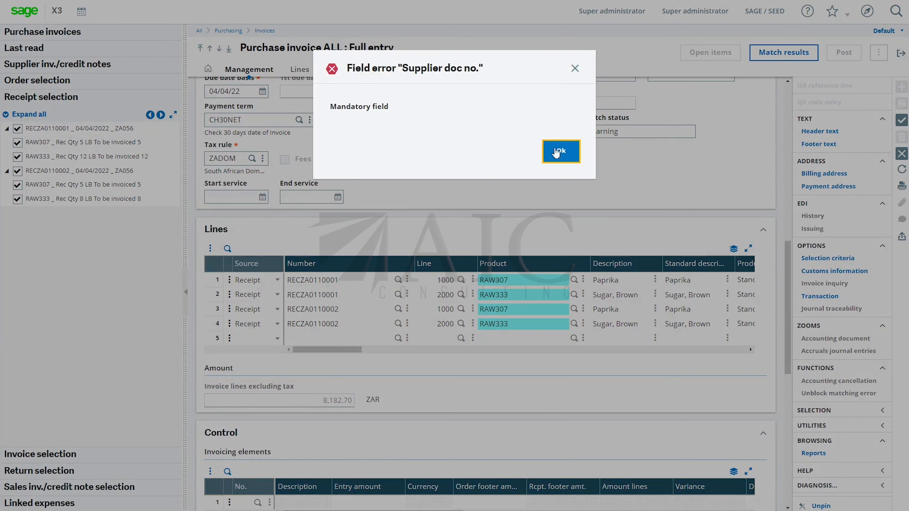
pyautogui.click(564, 149)
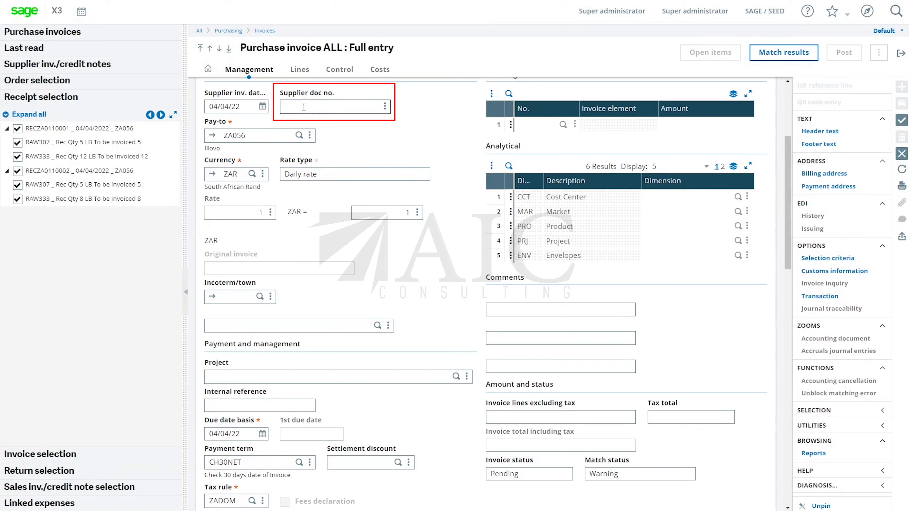
pyautogui.write('su')
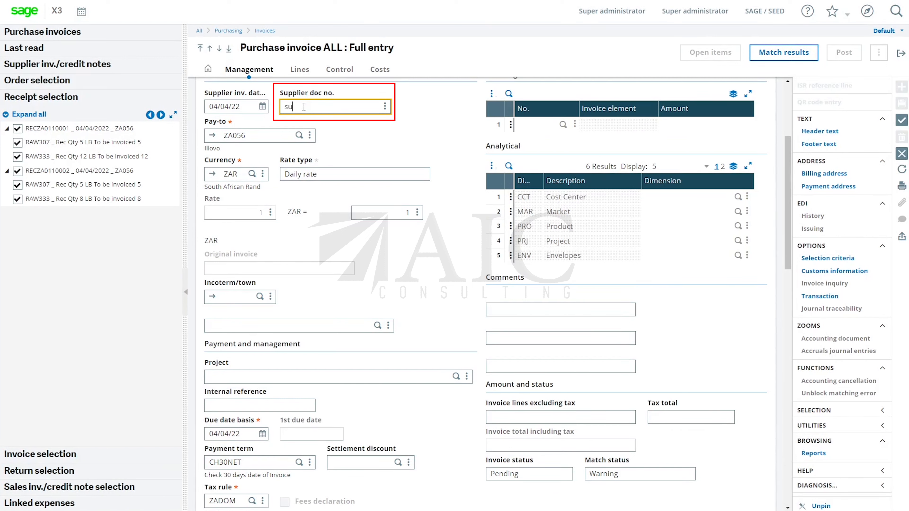
pyautogui.write('ptestinv00123545')
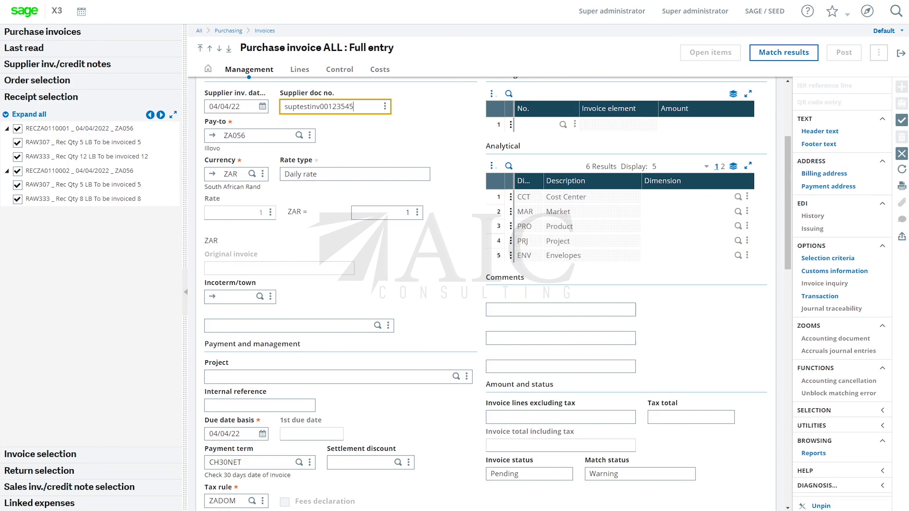
pyautogui.click(902, 121)
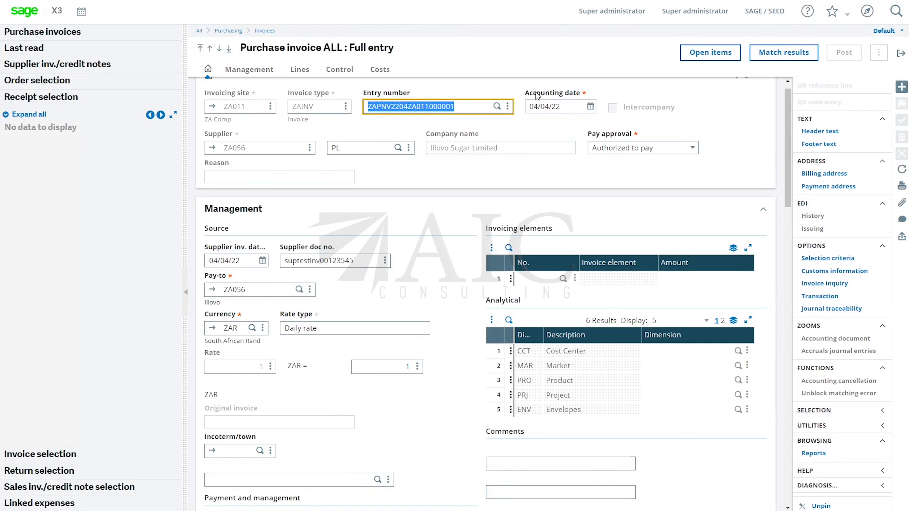
# Set the Invoice - tax amount in the invoice's Control section to 8182.70
pyautogui.click(336, 72)
pyautogui.click(263, 365)
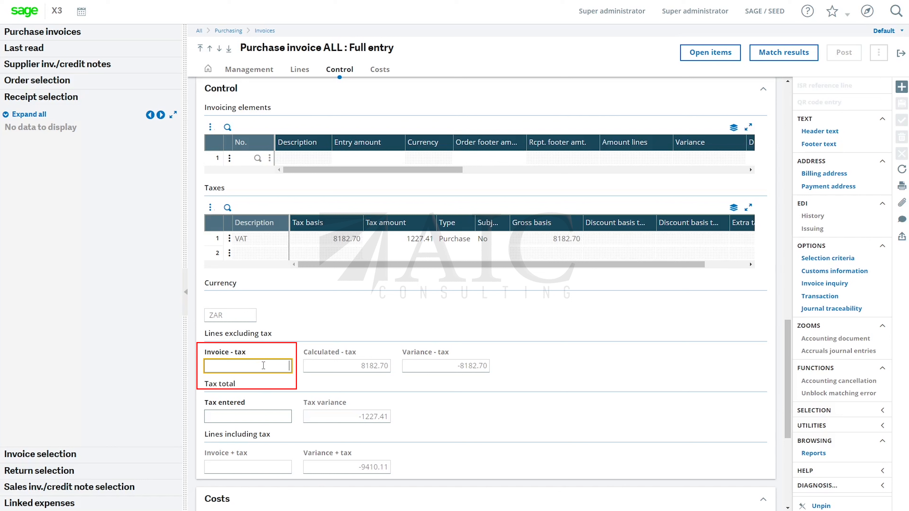
pyautogui.write('8182.70')
pyautogui.press('Tab')
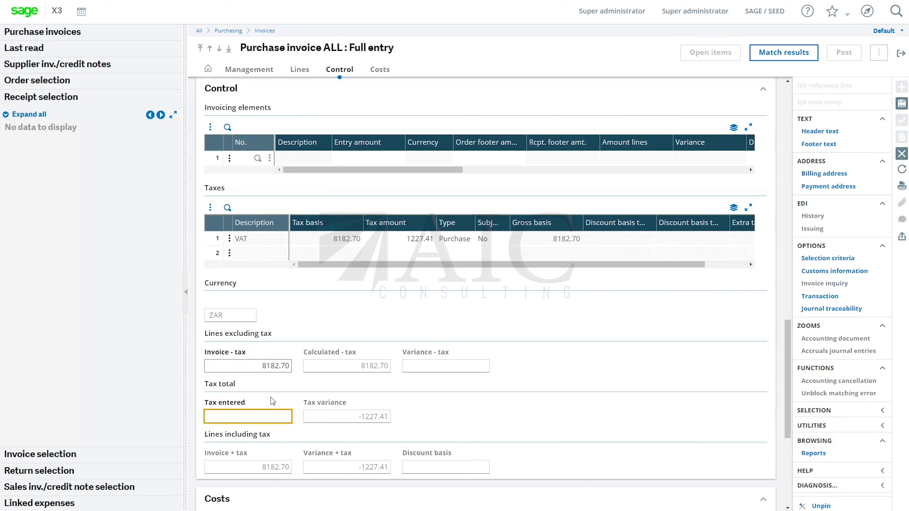
# Set the Tax entered amount to 1227.41 and save the invoice
pyautogui.write('122')
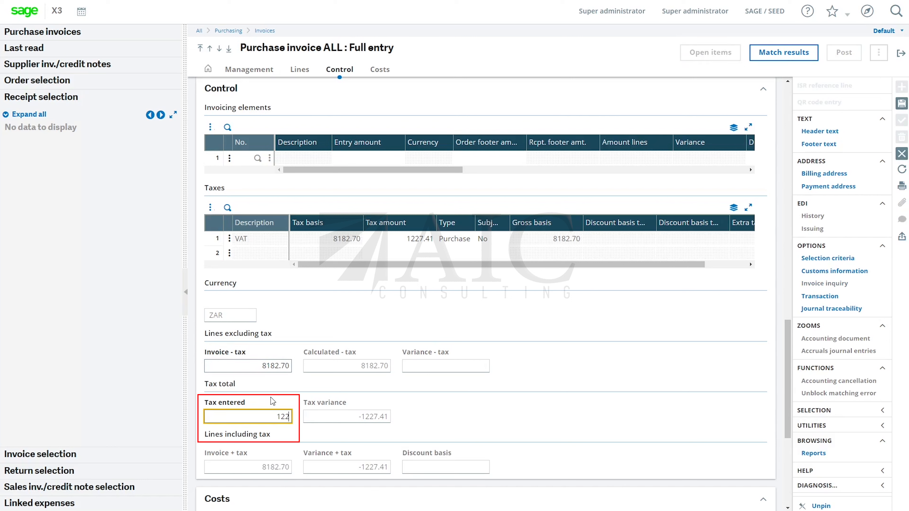
pyautogui.write('7.41')
pyautogui.press('Tab')
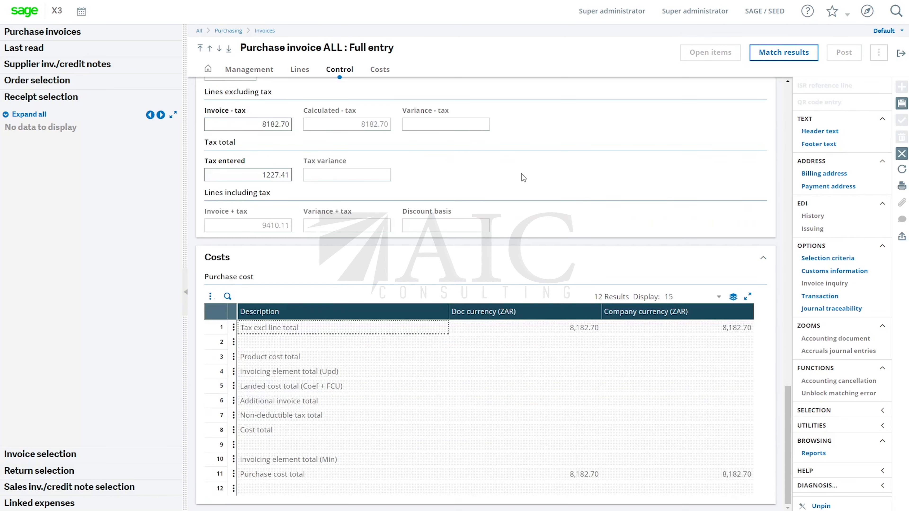
pyautogui.scroll(5, 525, 185)
pyautogui.scroll(1, 525, 185)
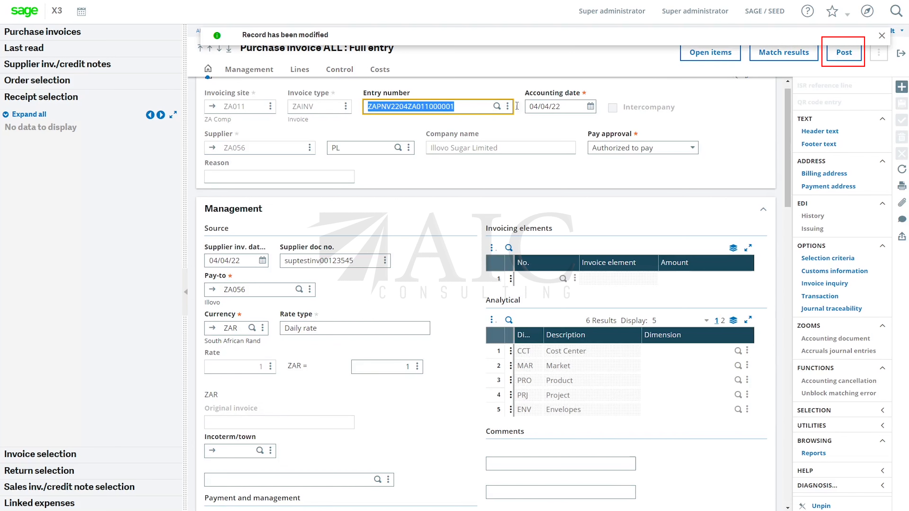
# Review the entered control amounts, post the invoice and close the validation log
pyautogui.scroll(-10, 397, 275)
pyautogui.scroll(-1, 394, 320)
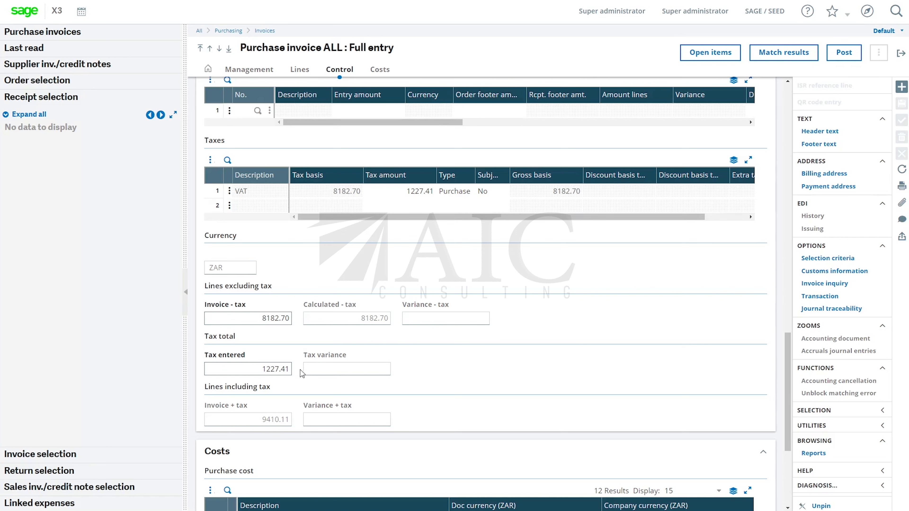
pyautogui.click(836, 59)
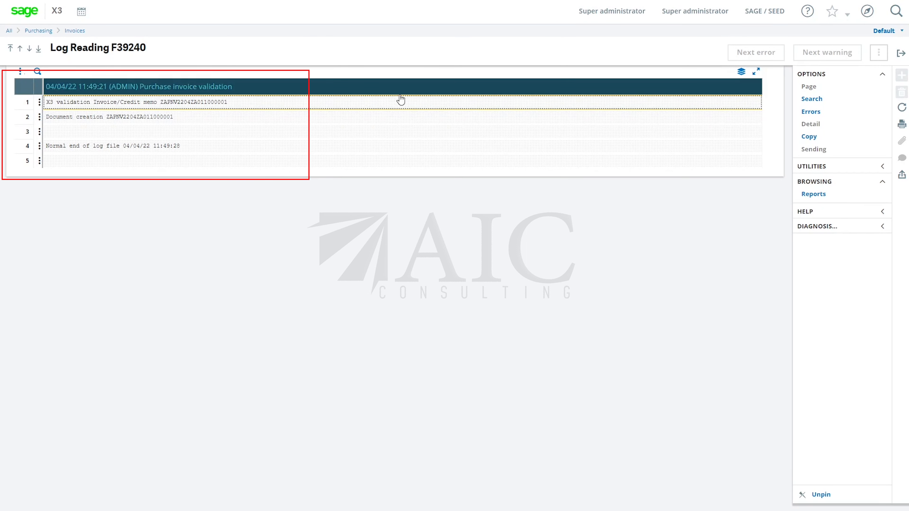
pyautogui.click(902, 54)
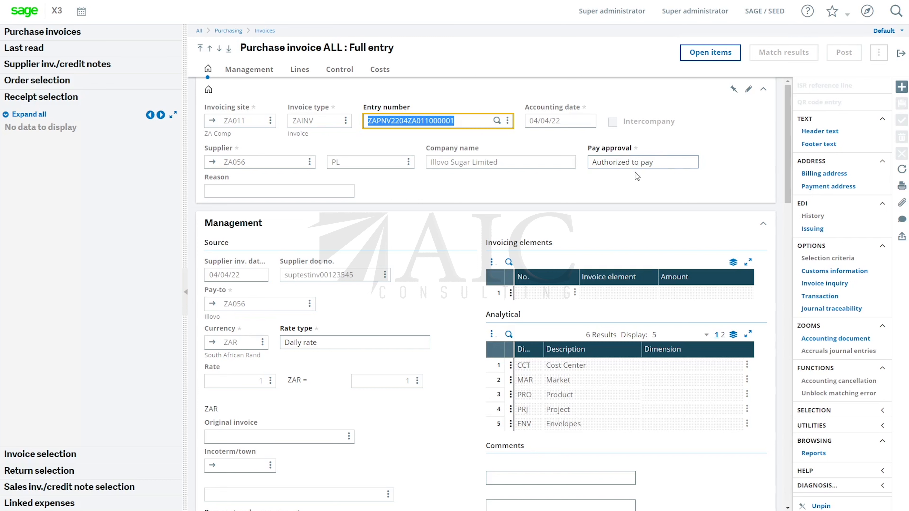
# Open the posted invoice's open items and set the first line's pay approval to Pending
pyautogui.click(700, 59)
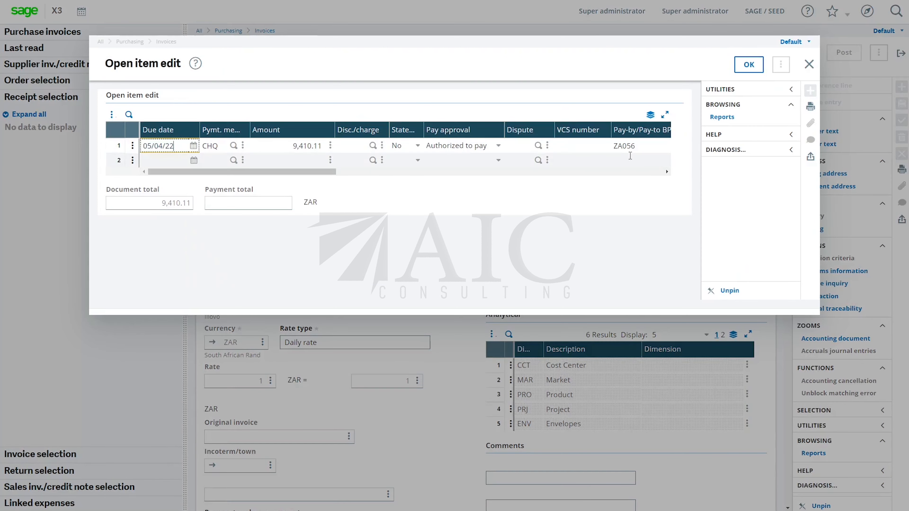
pyautogui.click(499, 147)
pyautogui.click(499, 147)
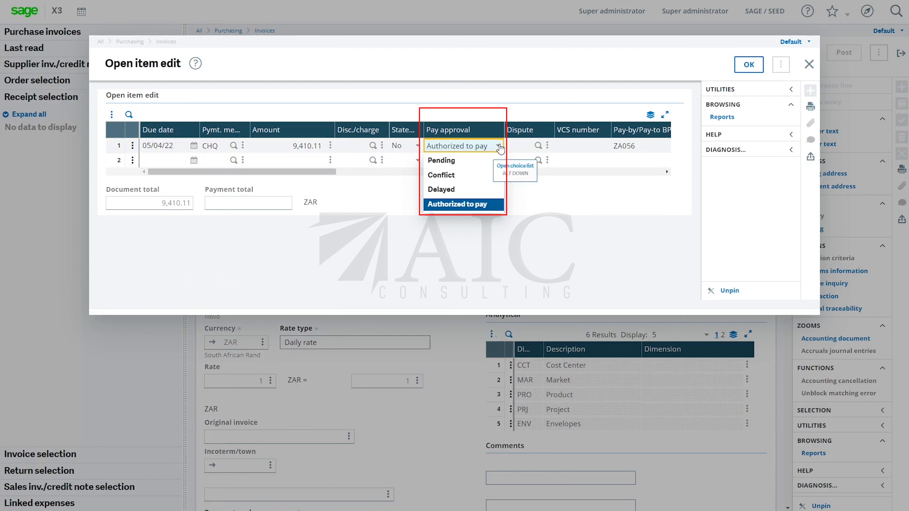
pyautogui.click(449, 161)
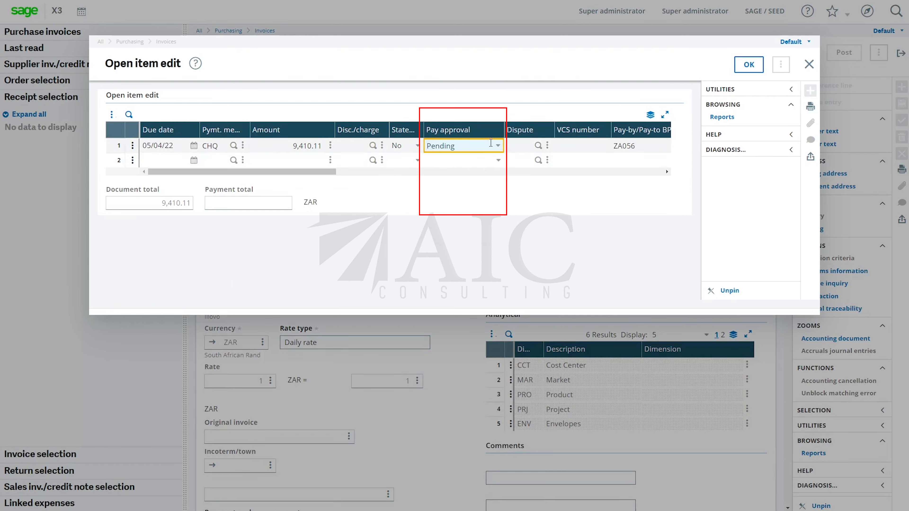
# Set the pay approval of the first open item line to Authorized to pay
pyautogui.click(501, 146)
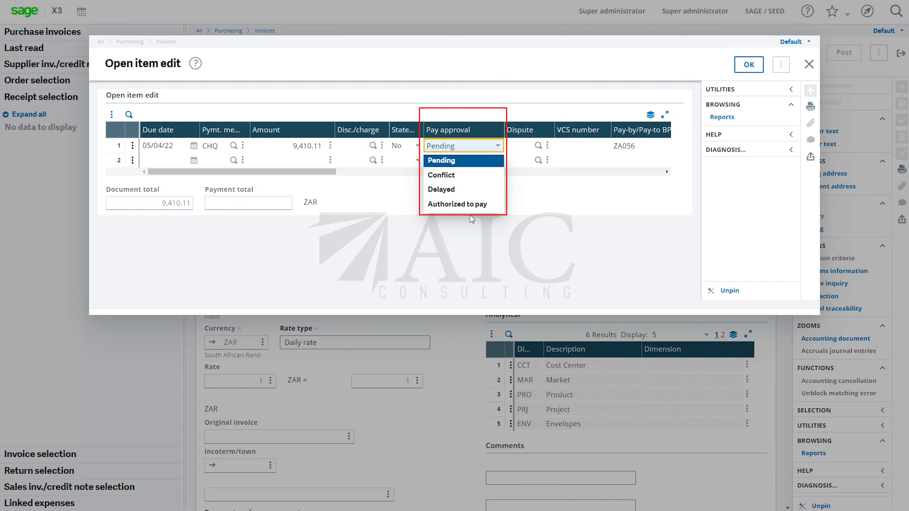
pyautogui.click(444, 162)
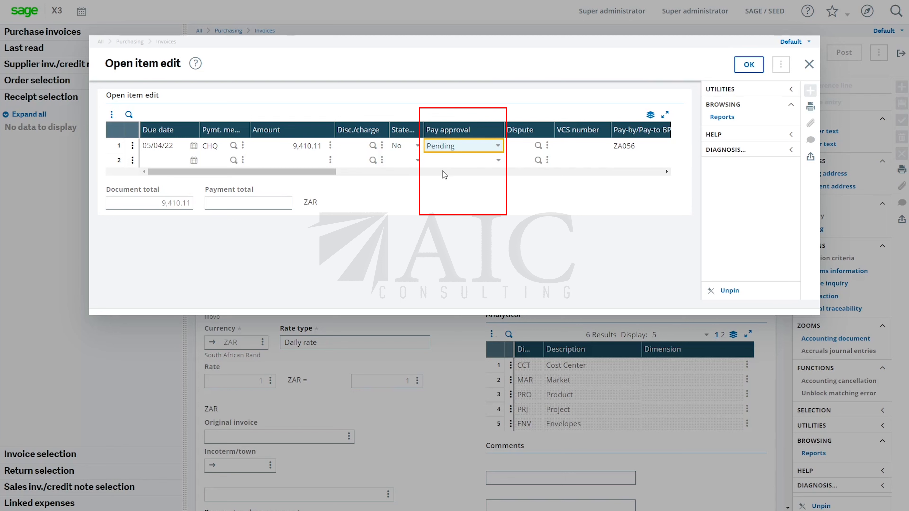
pyautogui.click(497, 146)
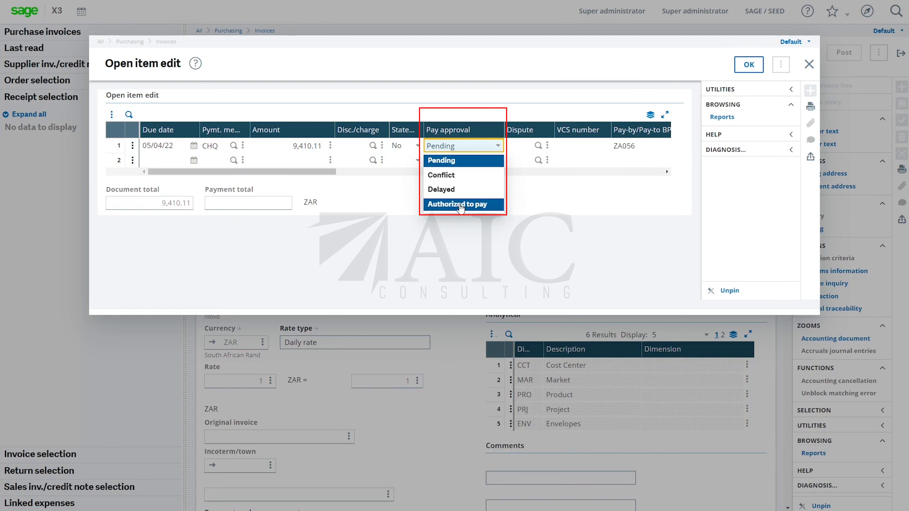
pyautogui.click(461, 205)
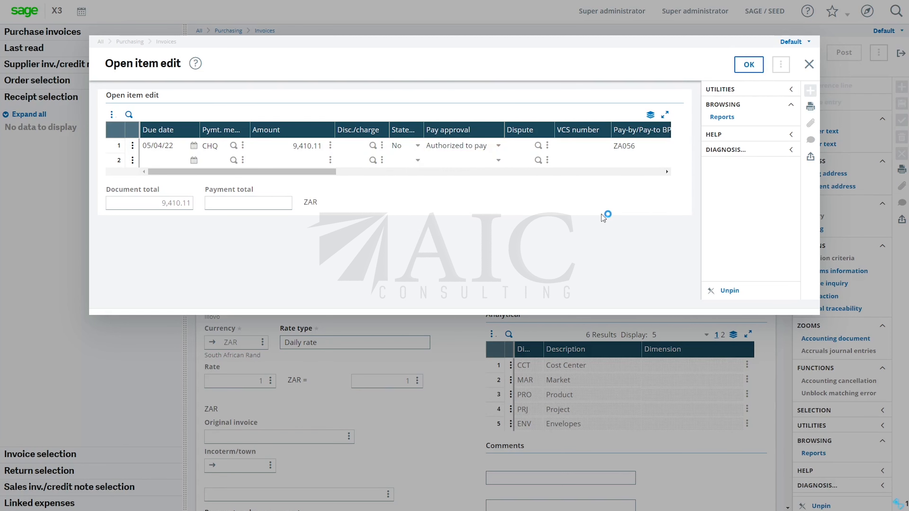